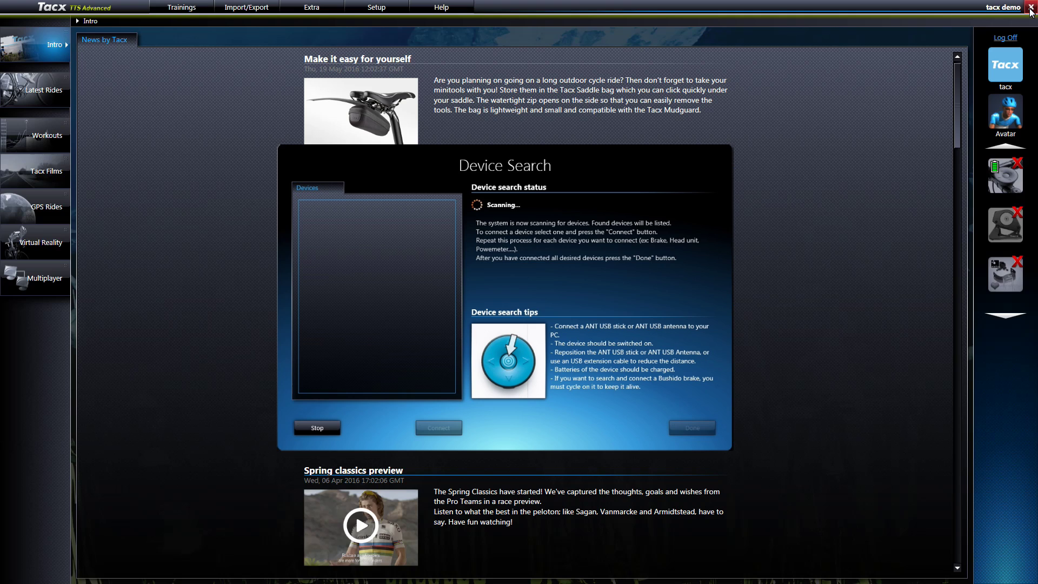
# - Close the empty device search and exit Tacx Trainer software 4
pyautogui.click(1031, 11)
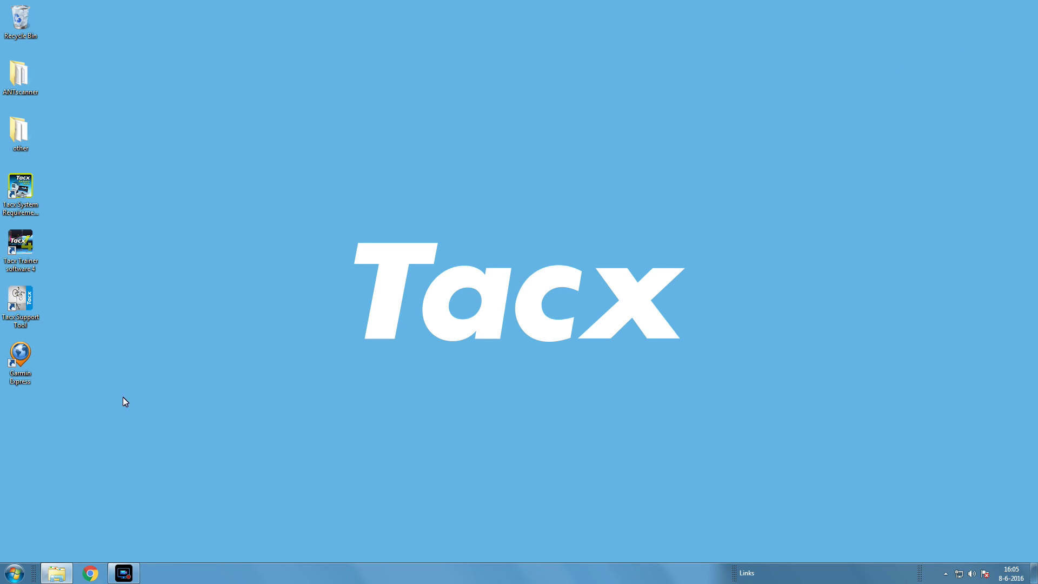
# - Open Device Manager and locate ANT USB Stick 2 under libusb-win32 devices
pyautogui.click(11, 572)
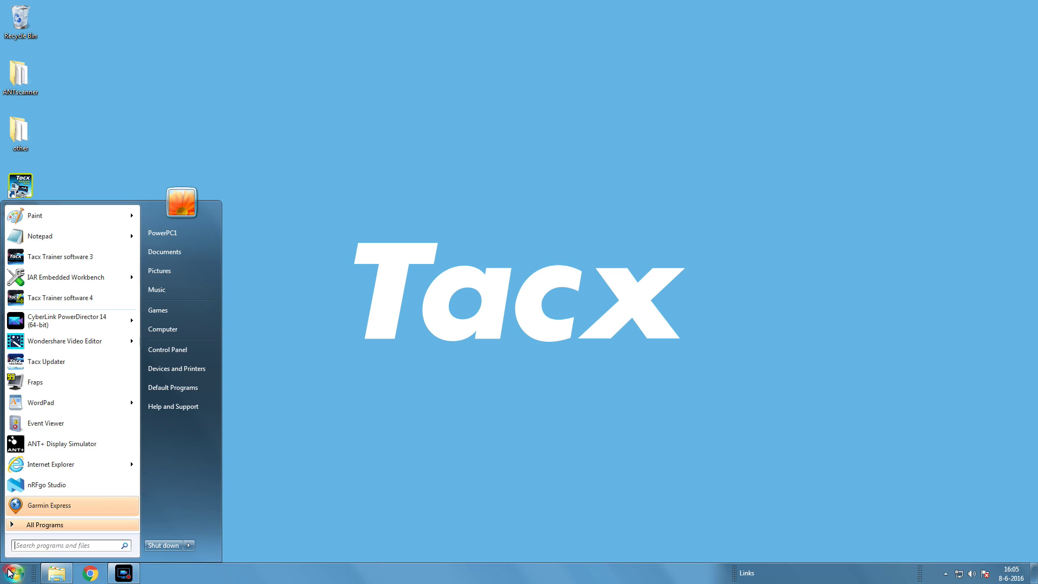
pyautogui.click(22, 546)
pyautogui.write('device')
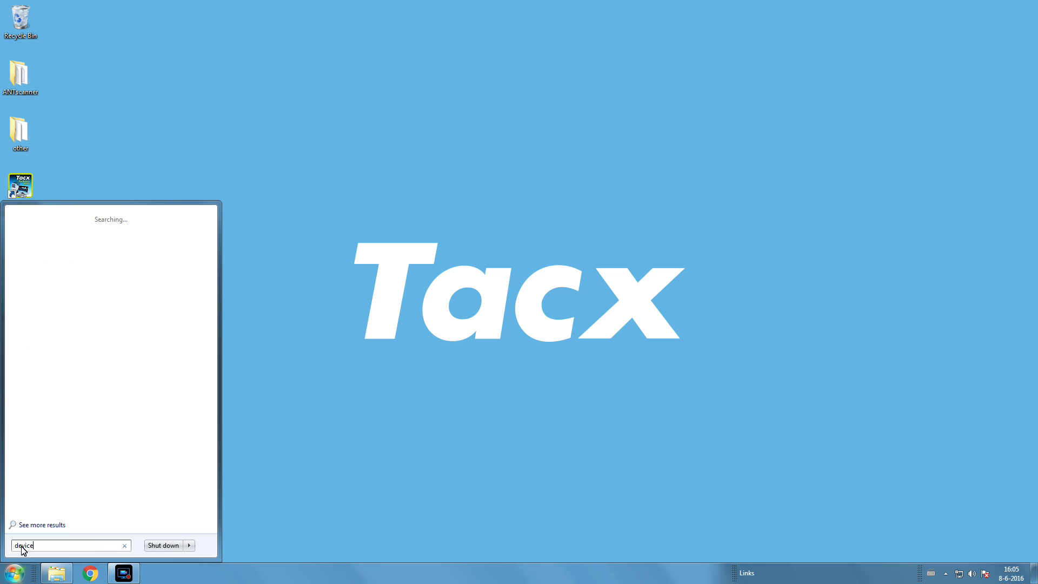
pyautogui.write(' manage')
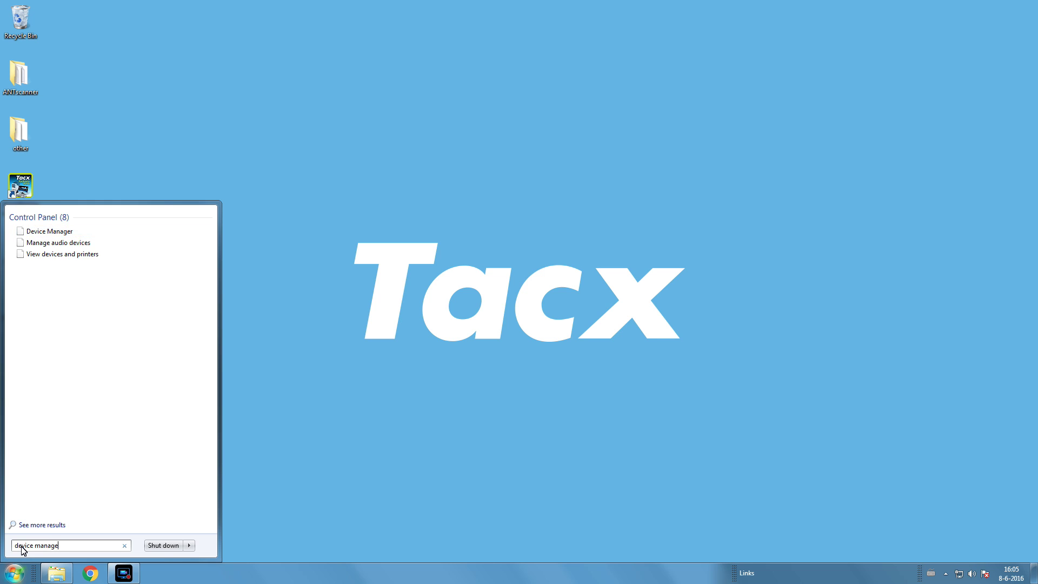
pyautogui.write('r')
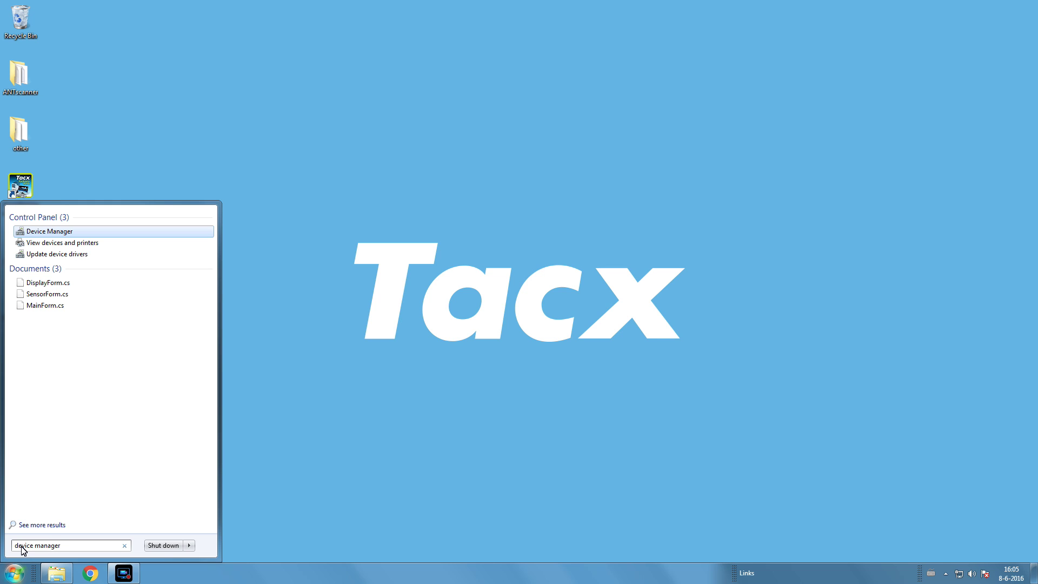
pyautogui.click(81, 234)
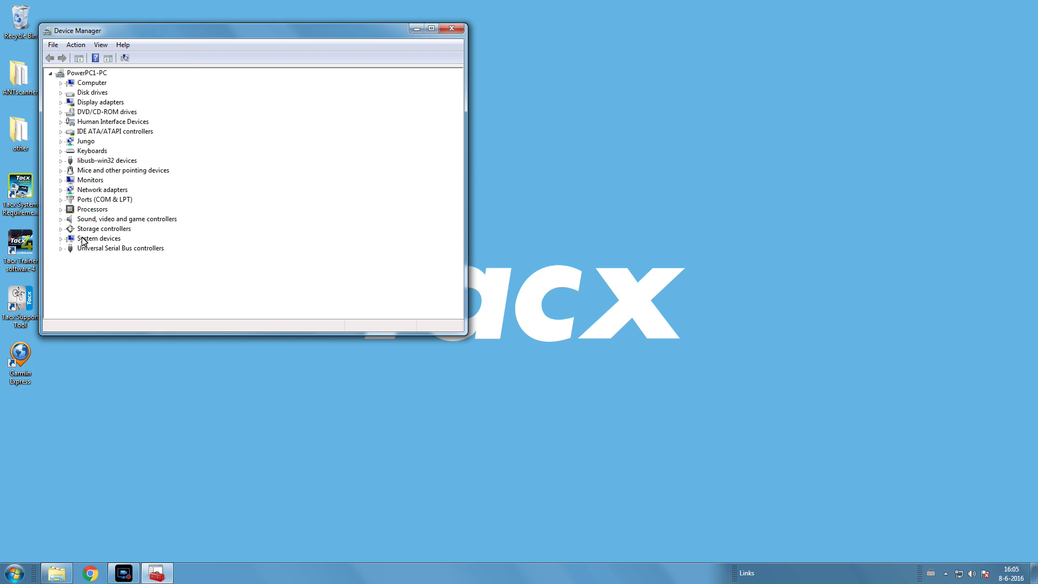
pyautogui.click(60, 162)
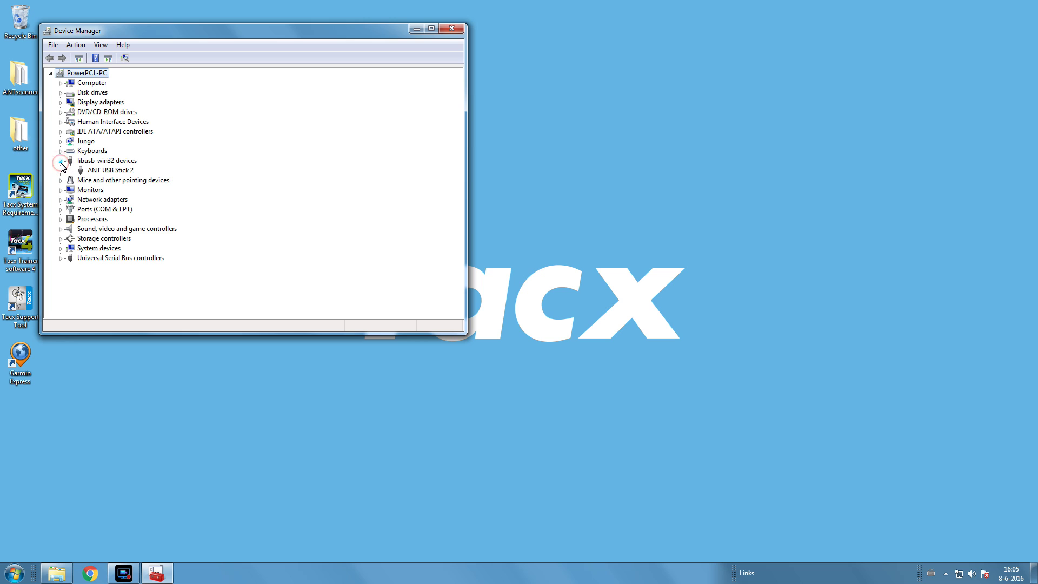
pyautogui.click(95, 174)
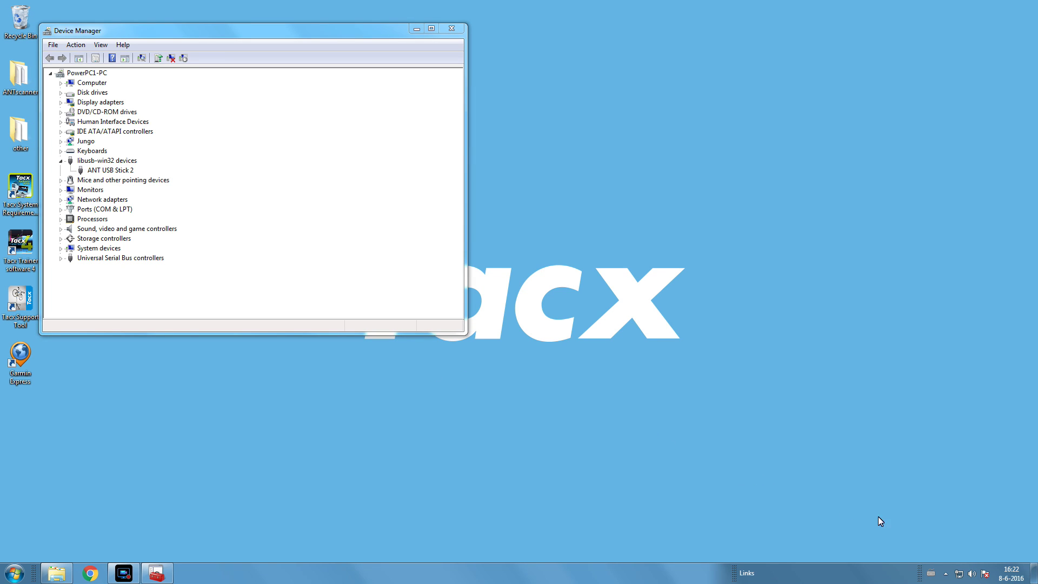
pyautogui.click(946, 573)
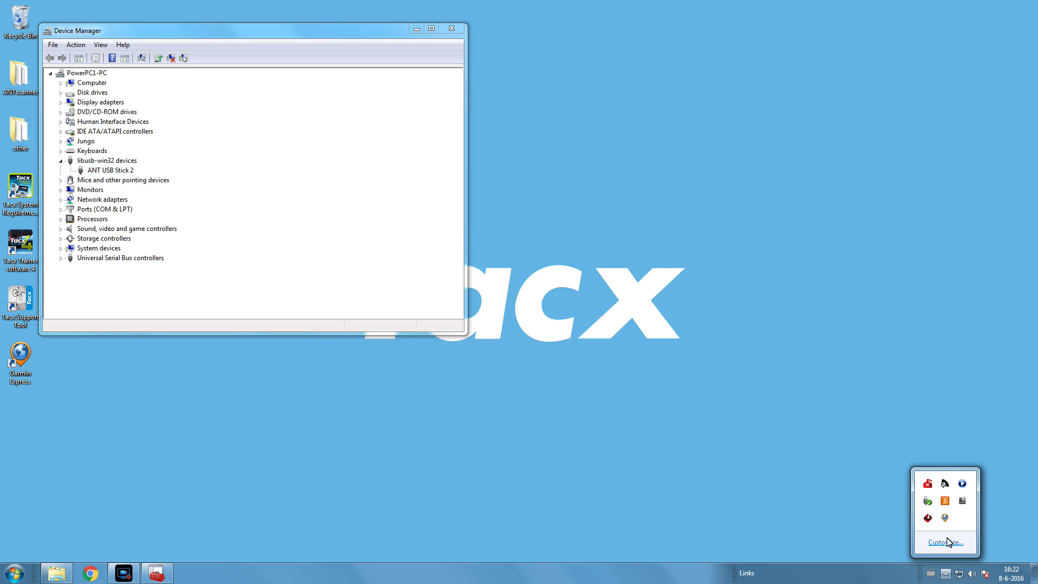
# - Quit Garmin Express entirely from the system tray, confirming Quit, and close Device Manager
pyautogui.rightClick(944, 519)
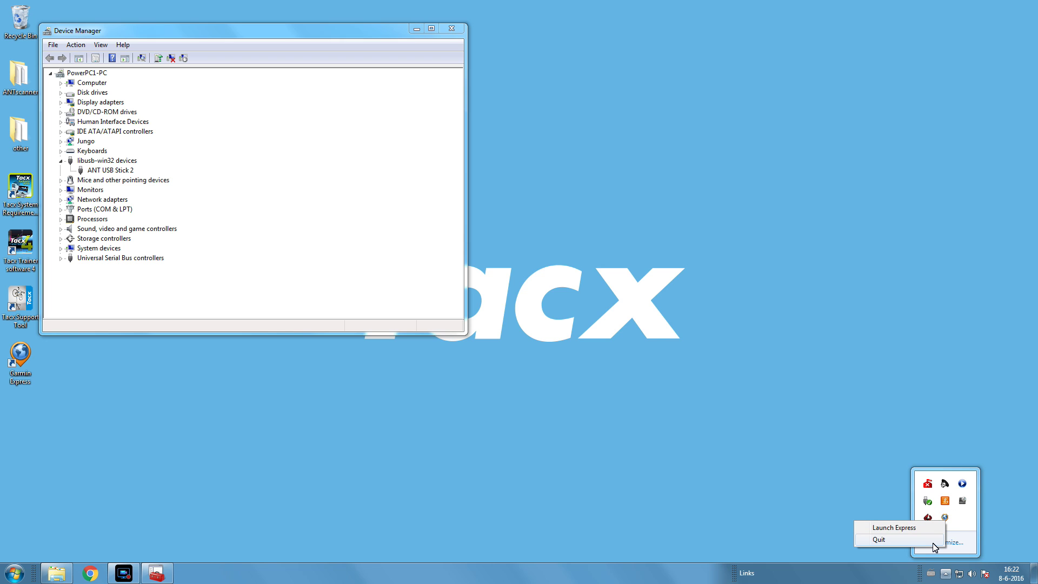
pyautogui.click(933, 543)
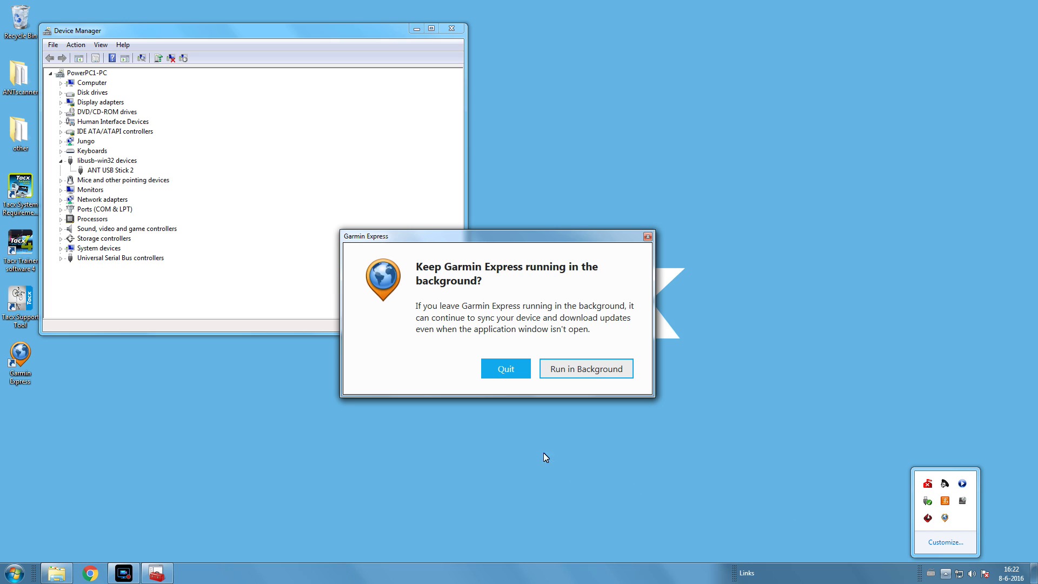
pyautogui.click(516, 375)
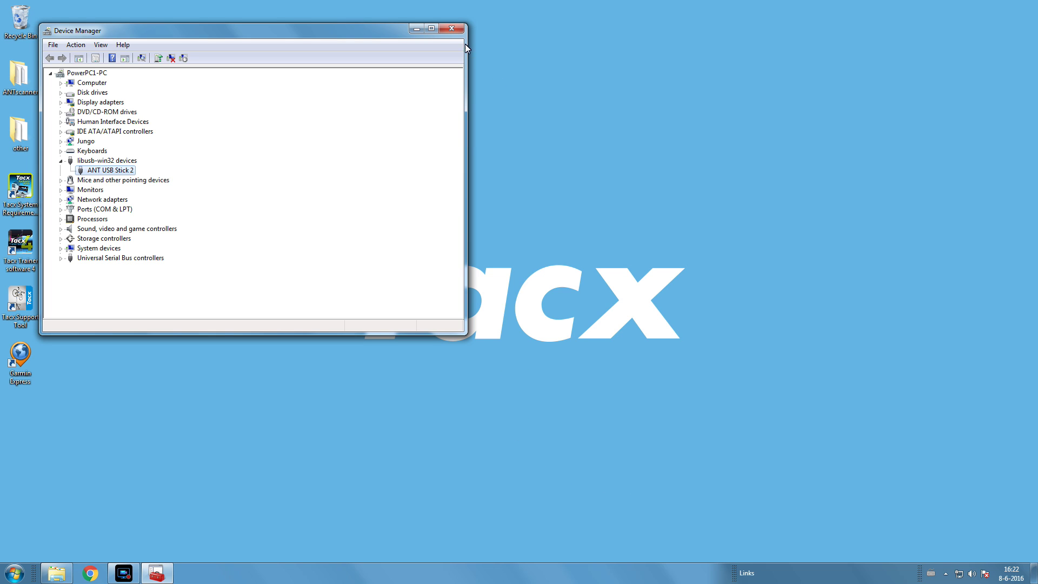
pyautogui.click(451, 31)
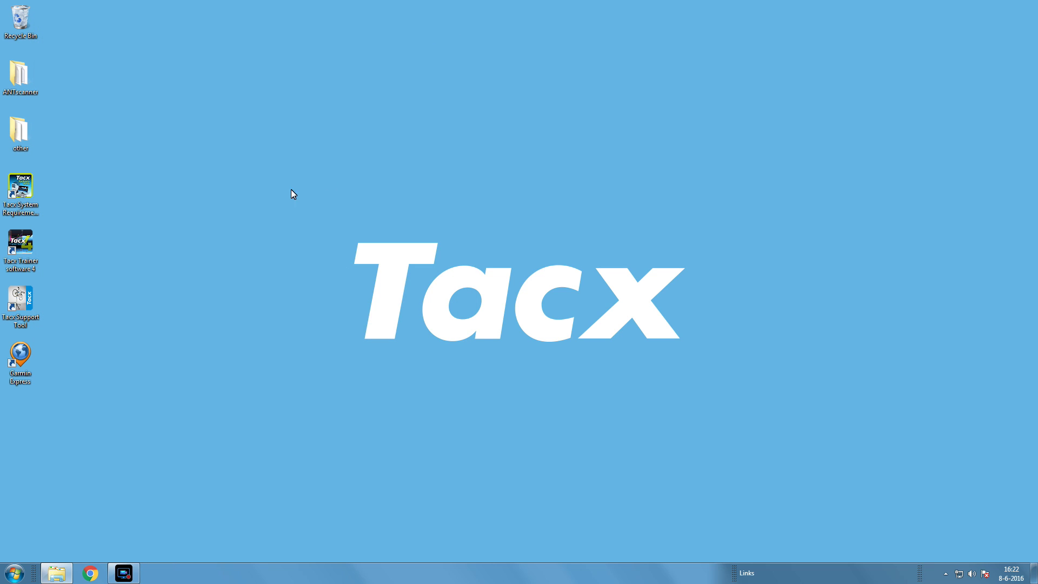
# - Relaunch Tacx Trainer software 4 from its desktop icon and choose Start TTS
pyautogui.doubleClick(19, 249)
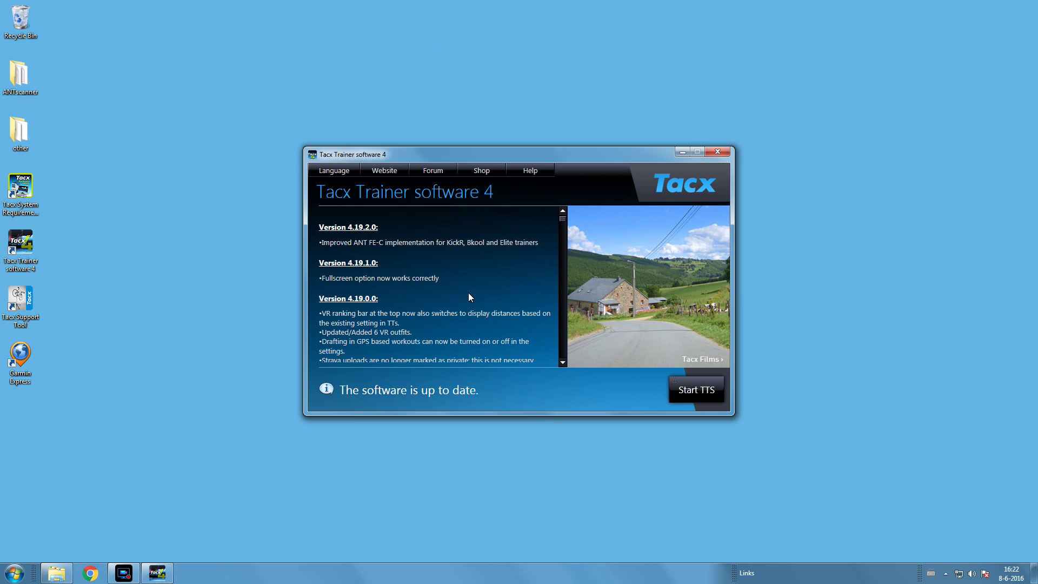
pyautogui.click(690, 389)
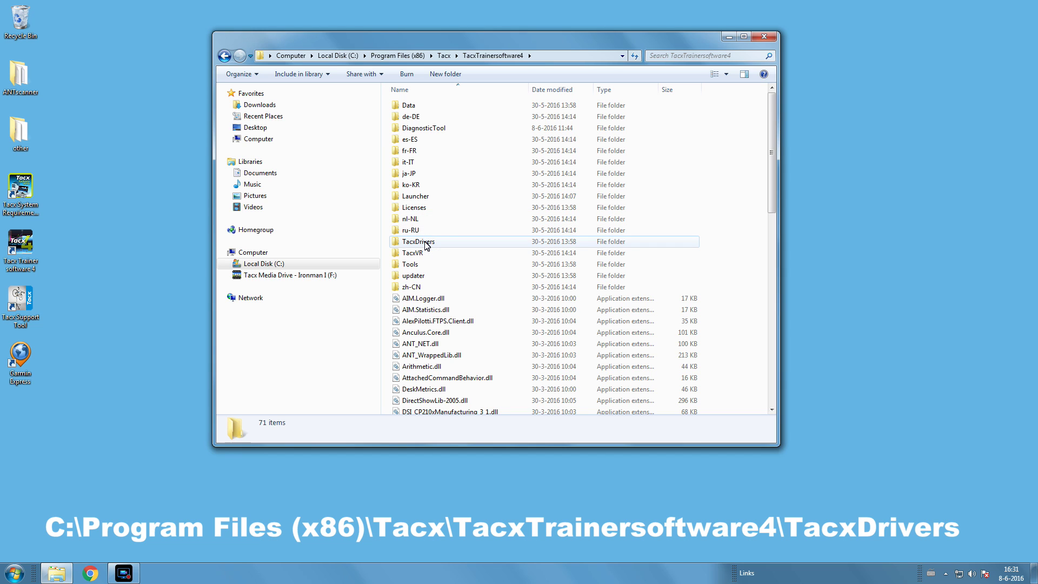
# - Run TacxDriversSetup.exe from the TacxDrivers folder as administrator
pyautogui.doubleClick(425, 243)
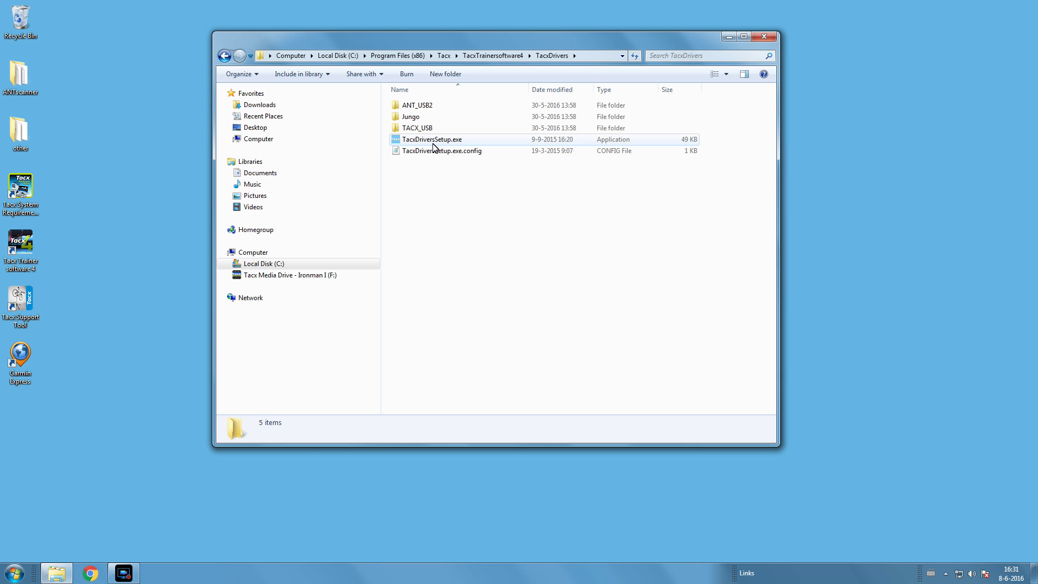
pyautogui.rightClick(434, 146)
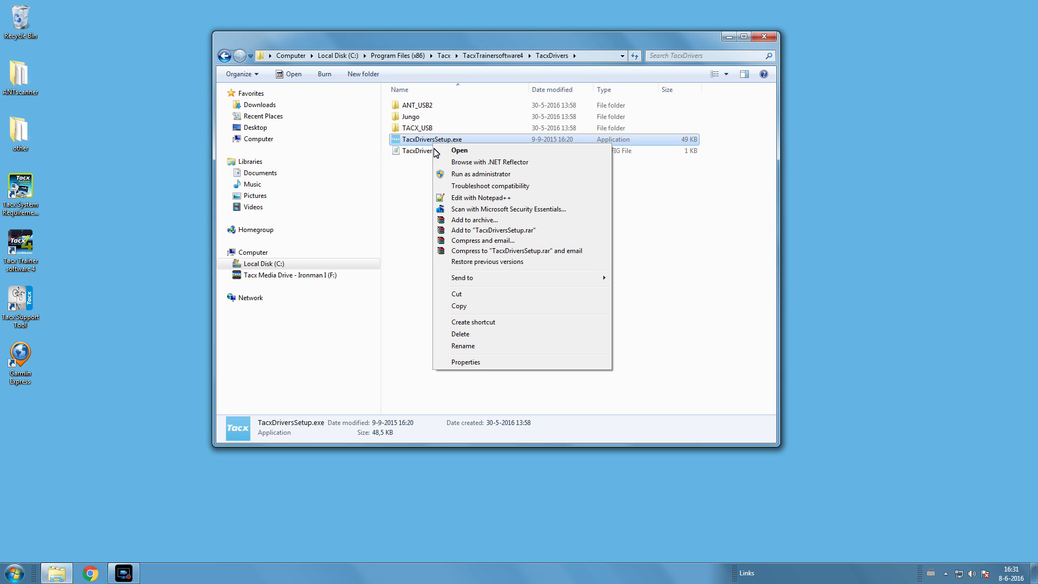
pyautogui.click(442, 173)
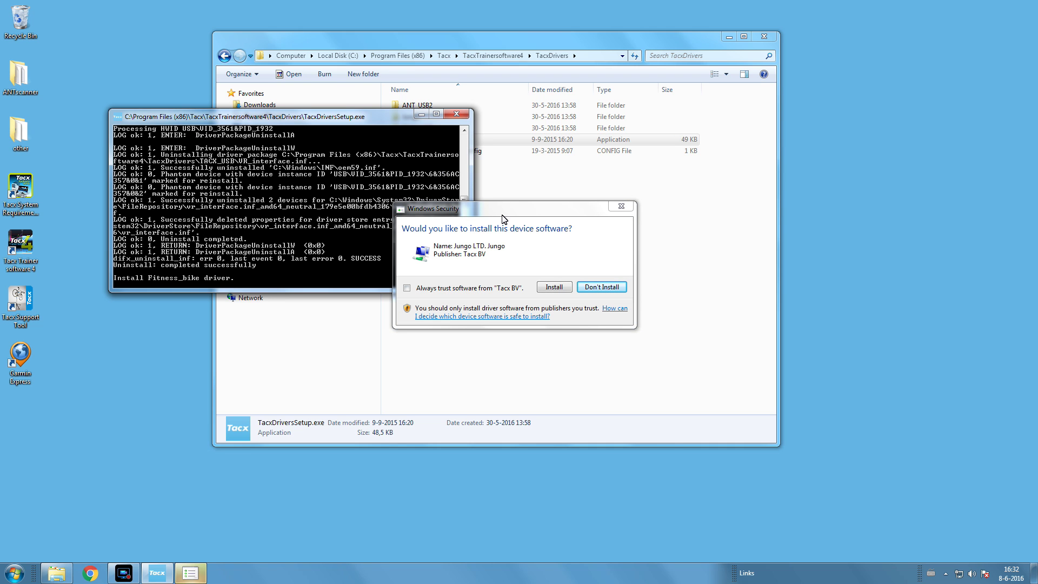
# - Trust Tacx BV, approve the Jungo, Fortius_Unint and VR_interface driver installs, then quit the console
pyautogui.click(438, 289)
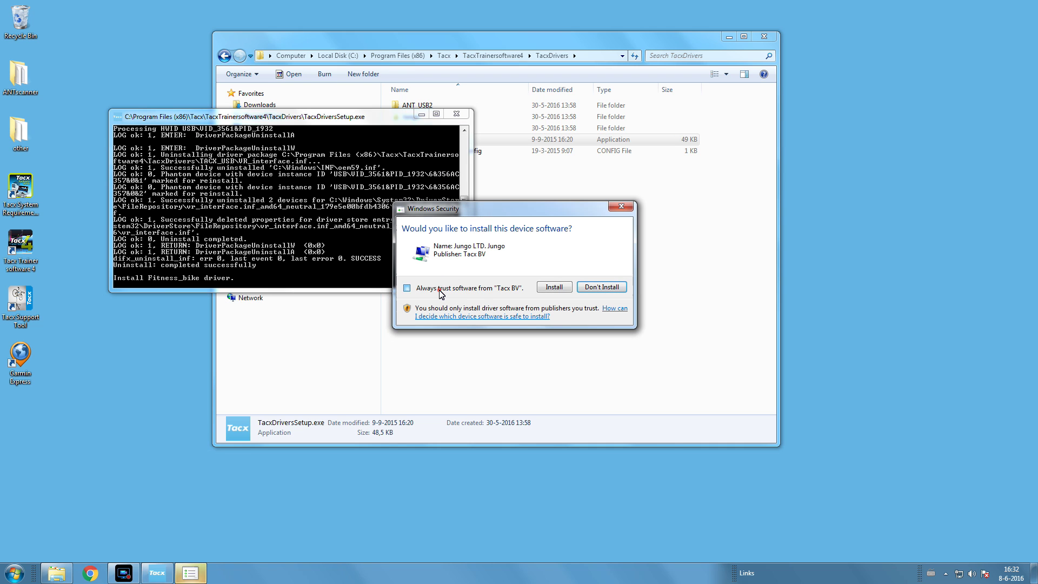
pyautogui.click(549, 289)
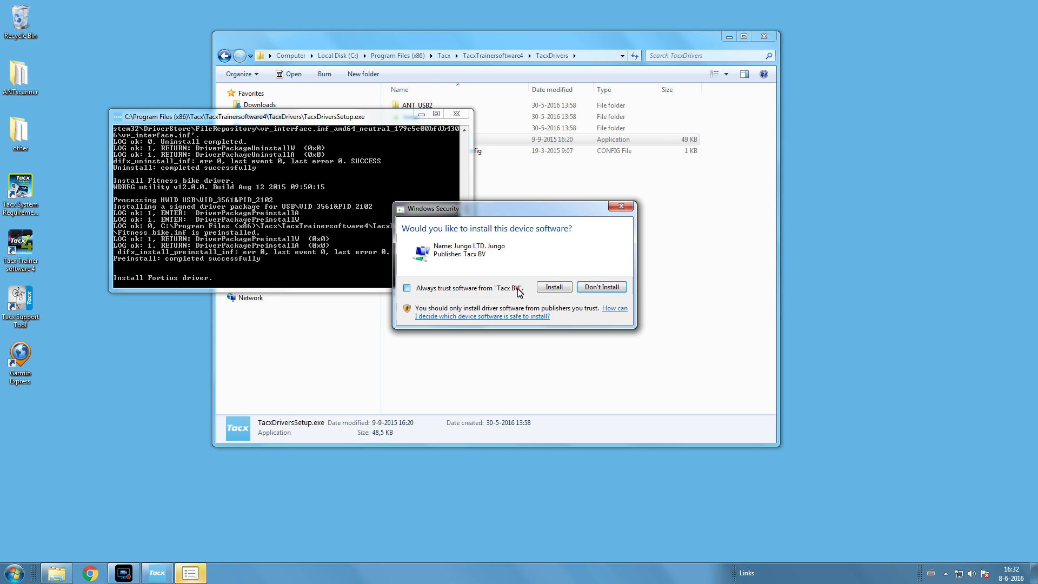
pyautogui.click(544, 288)
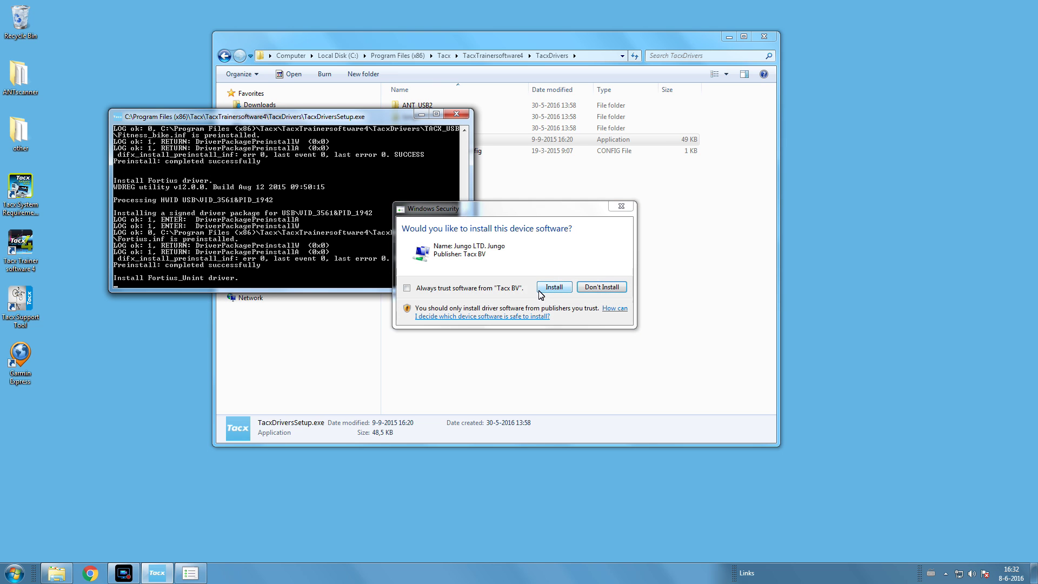
pyautogui.click(517, 289)
pyautogui.click(543, 290)
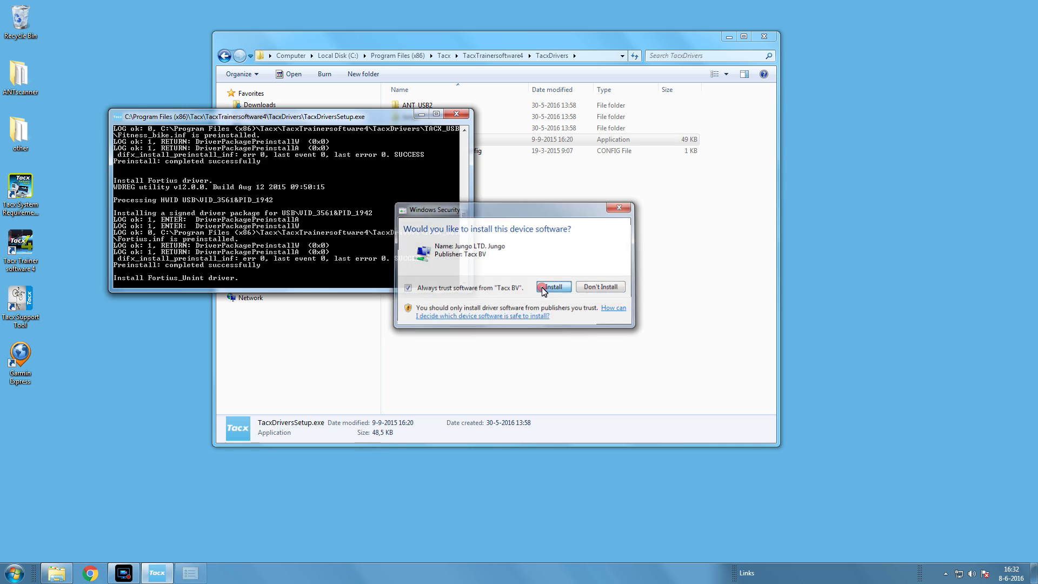
pyautogui.click(513, 290)
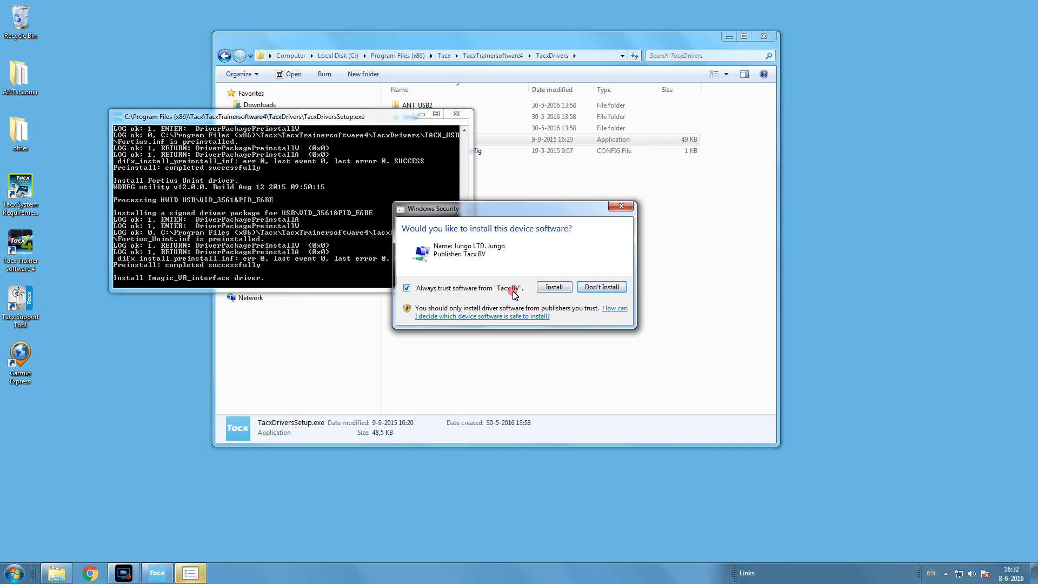
pyautogui.click(541, 289)
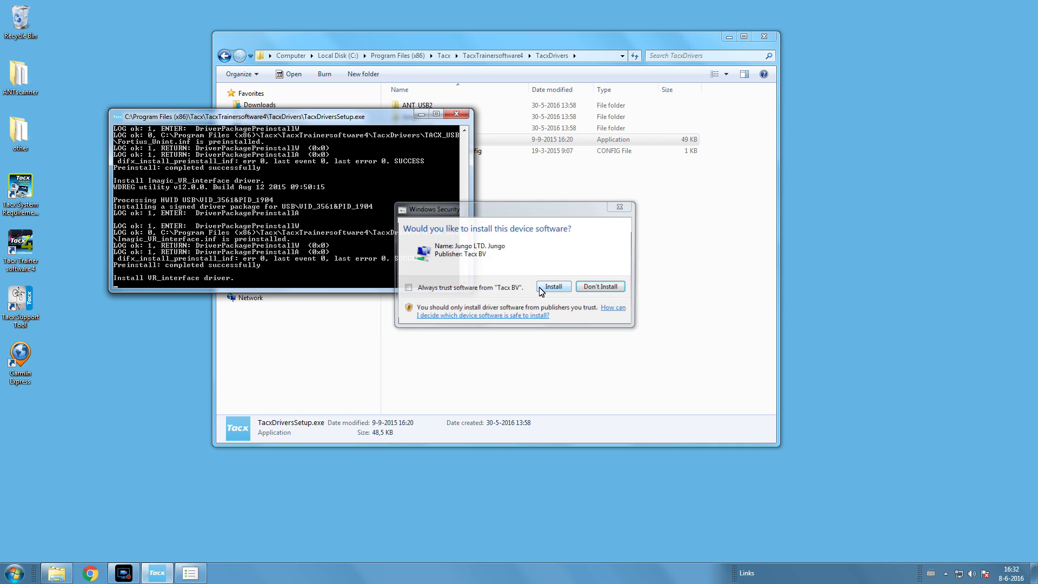
pyautogui.click(507, 289)
pyautogui.click(543, 289)
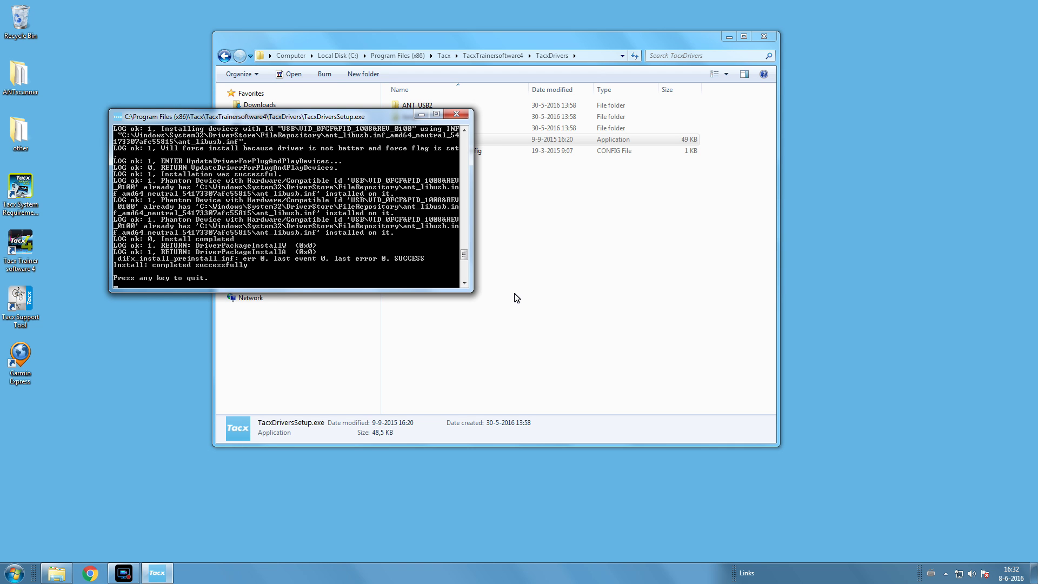
pyautogui.press('Return')
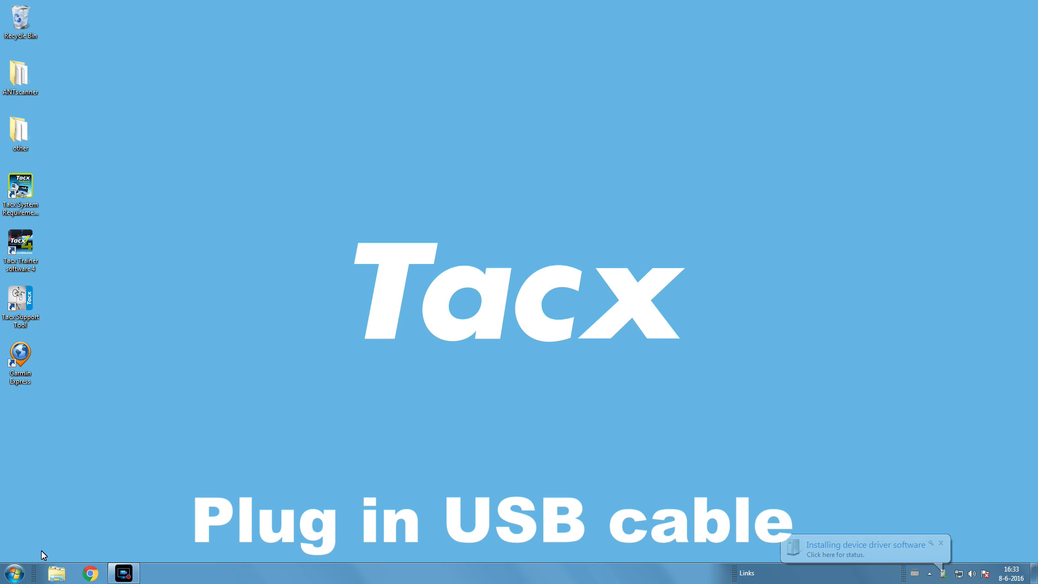
# - Open Properties for the VR_interface device under Jungo in Device Manager
pyautogui.click(11, 572)
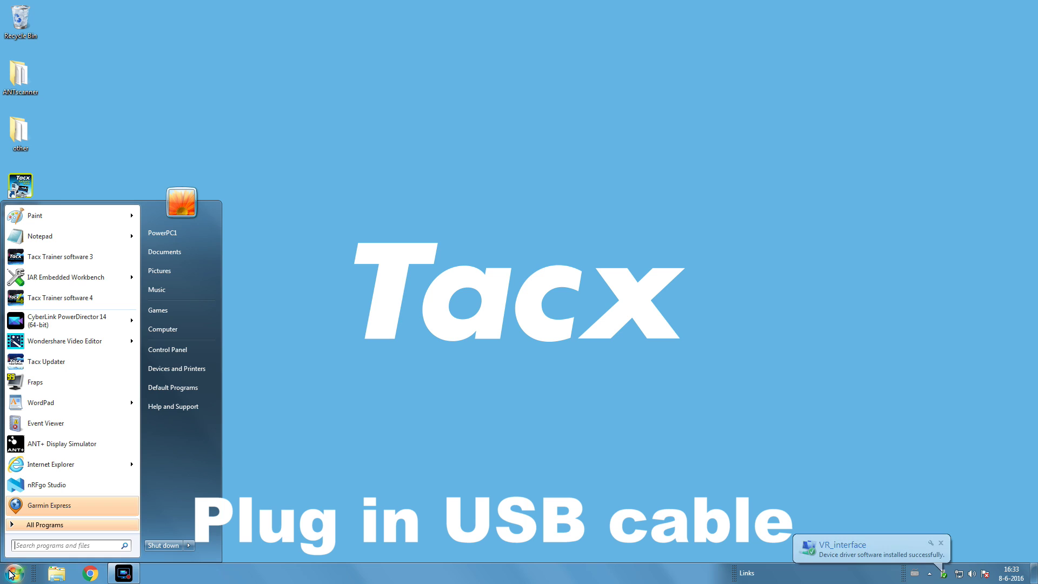
pyautogui.write('device mana')
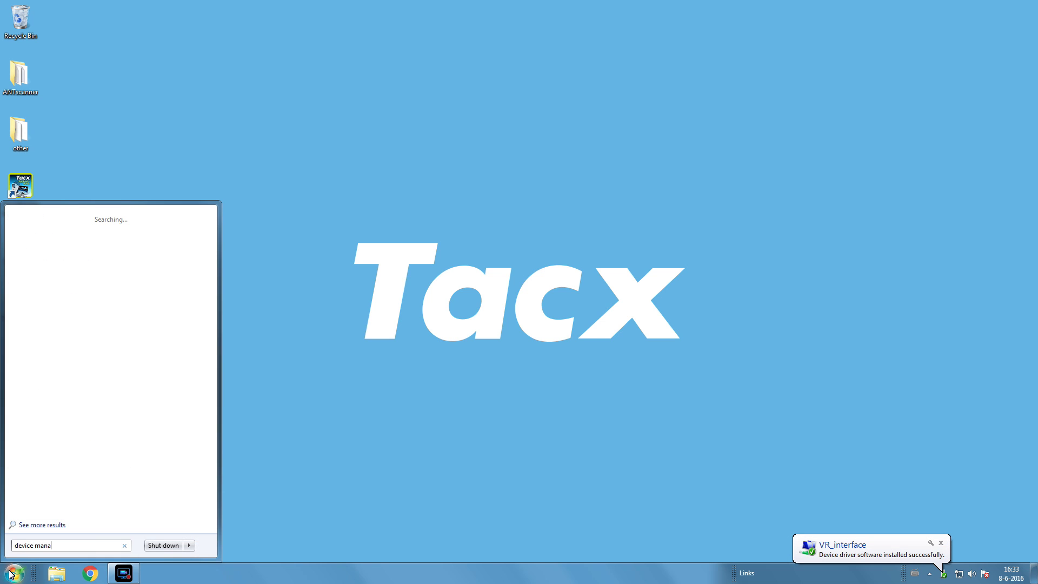
pyautogui.write('ger')
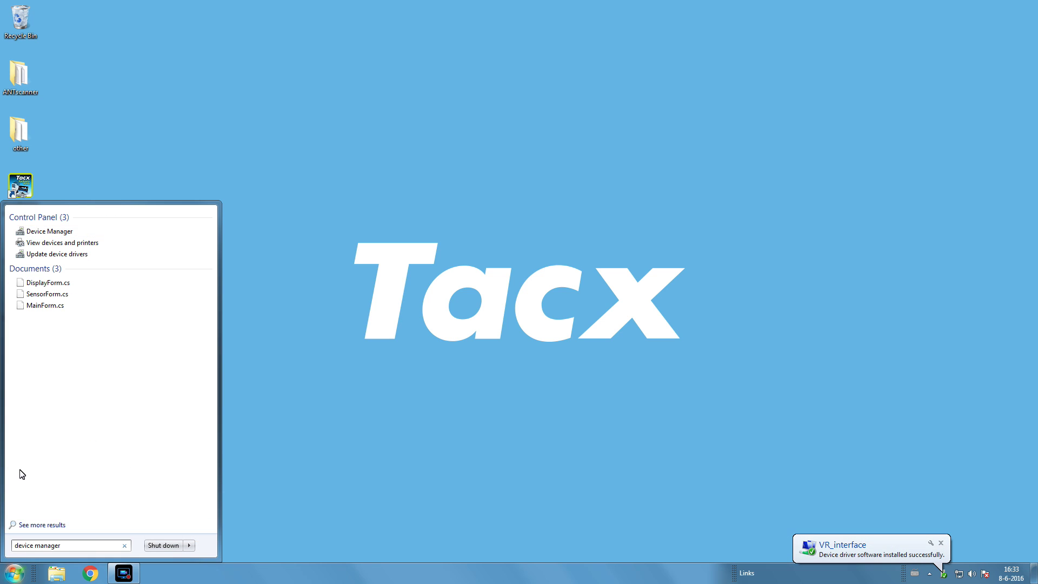
pyautogui.click(67, 232)
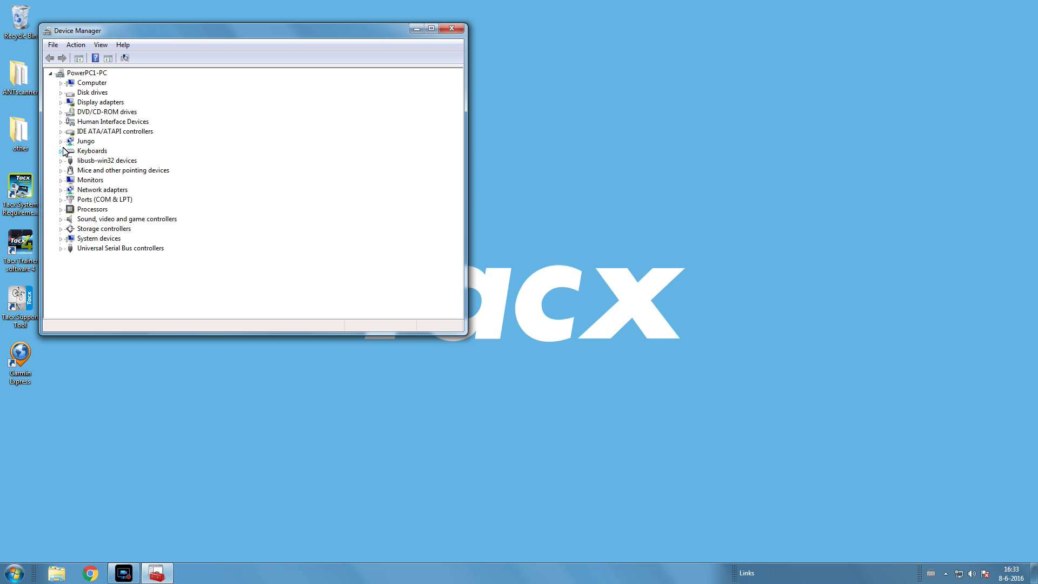
pyautogui.click(61, 142)
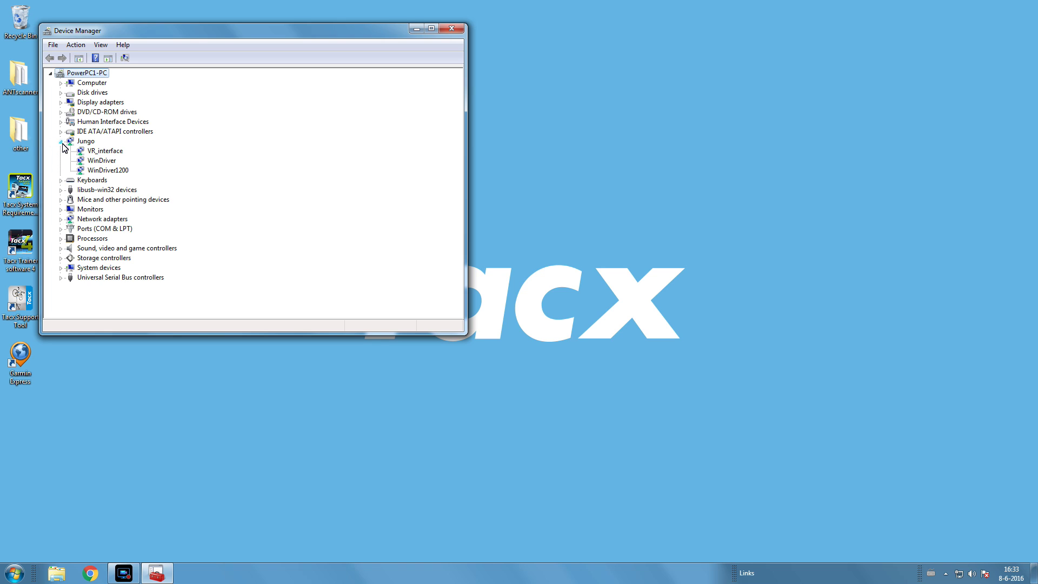
pyautogui.click(98, 170)
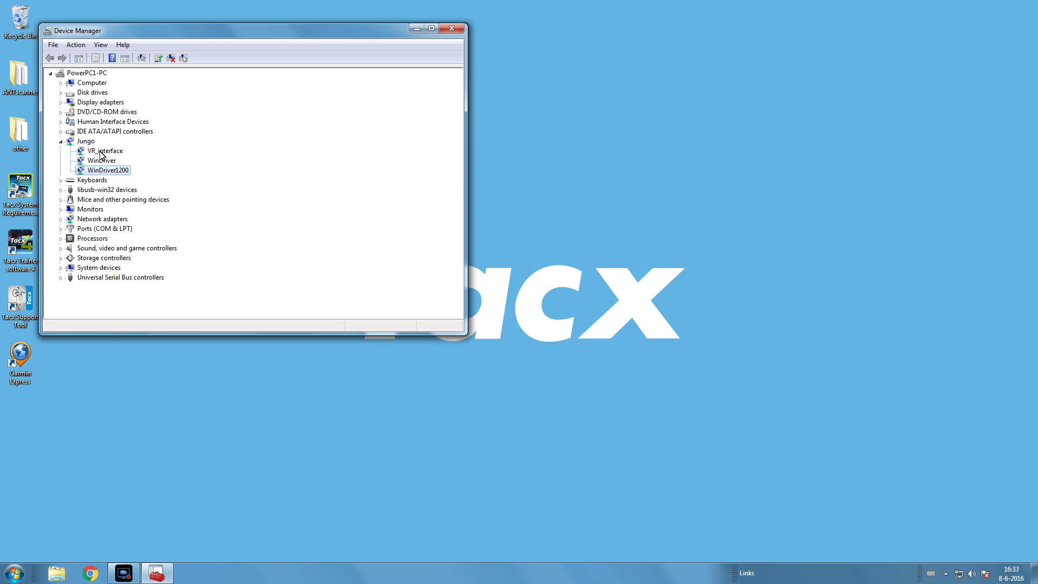
pyautogui.click(101, 152)
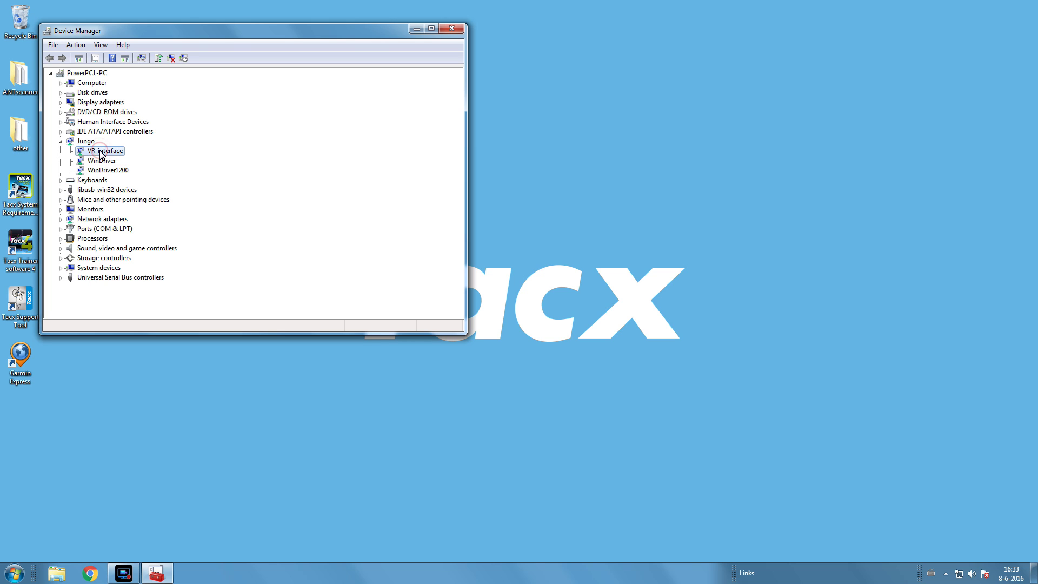
pyautogui.rightClick(101, 152)
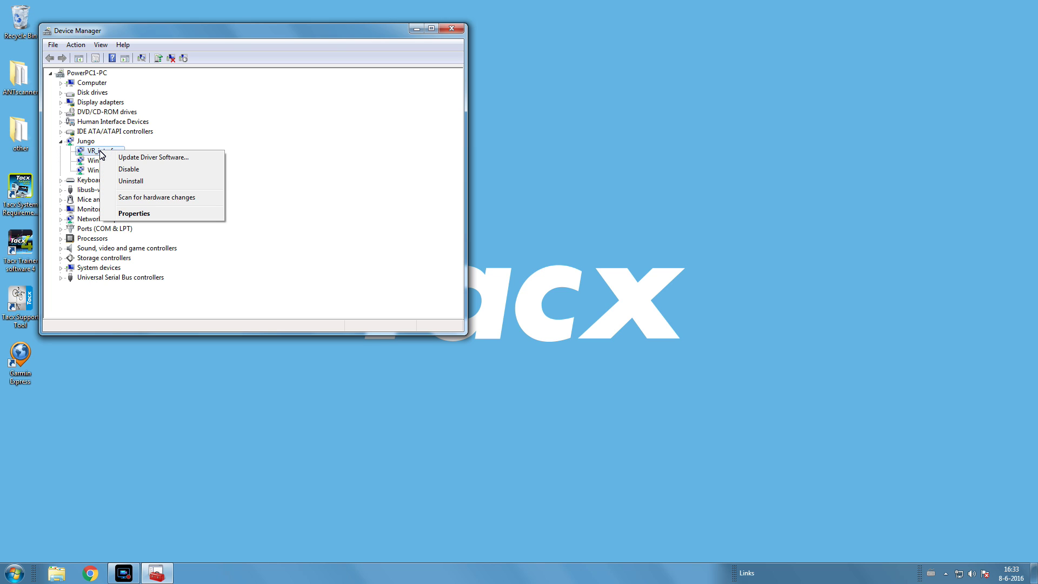
pyautogui.click(115, 214)
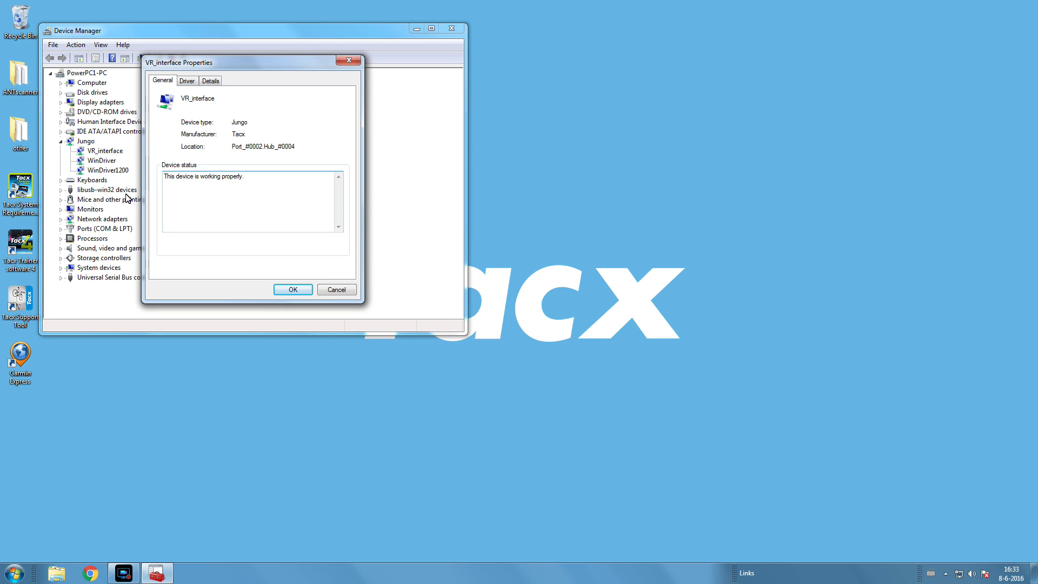
# - Confirm the VR_interface driver is version 9.4.0.0 dated 2015, then close its properties
pyautogui.click(187, 81)
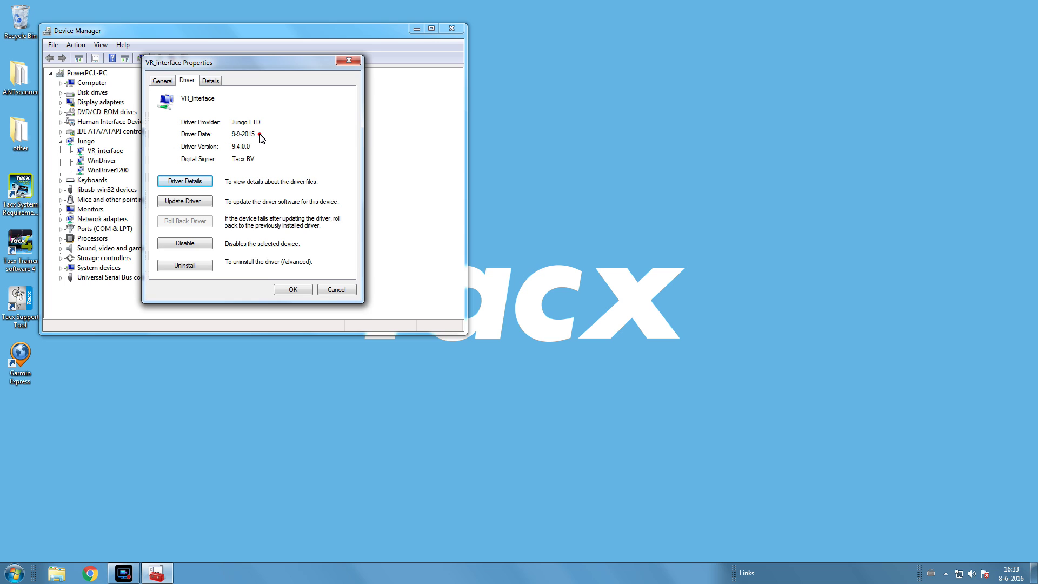
pyautogui.moveTo(259, 133); pyautogui.dragTo(230, 136)
pyautogui.click(326, 292)
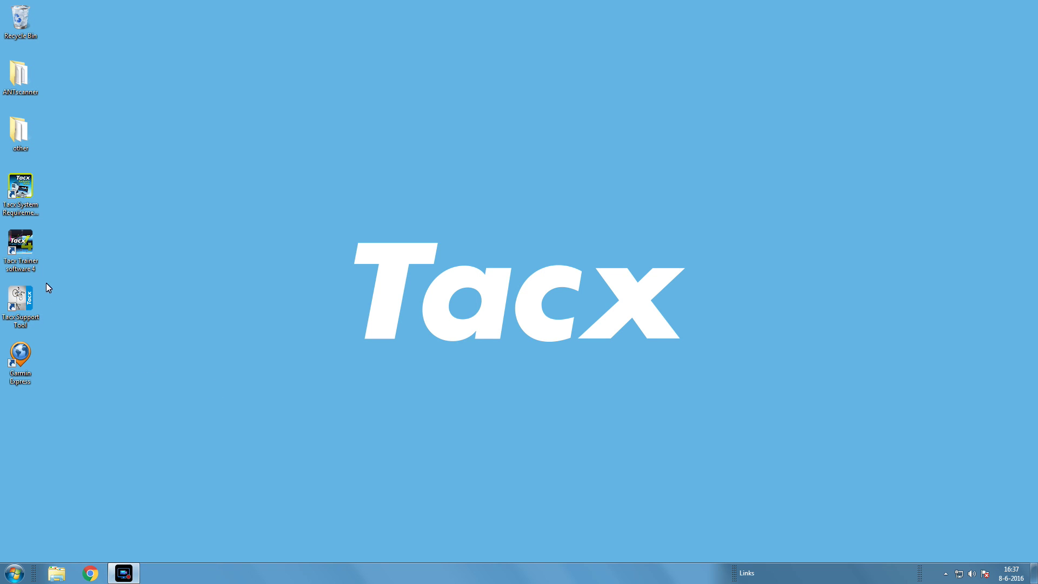
# - Launch Tacx Trainer software 4 from its desktop shortcut
pyautogui.doubleClick(32, 262)
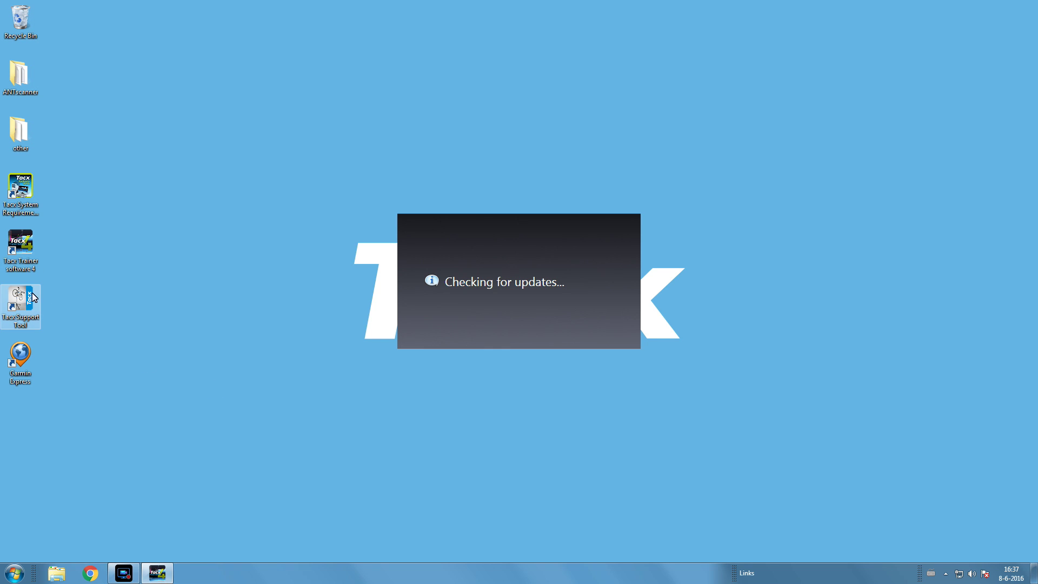